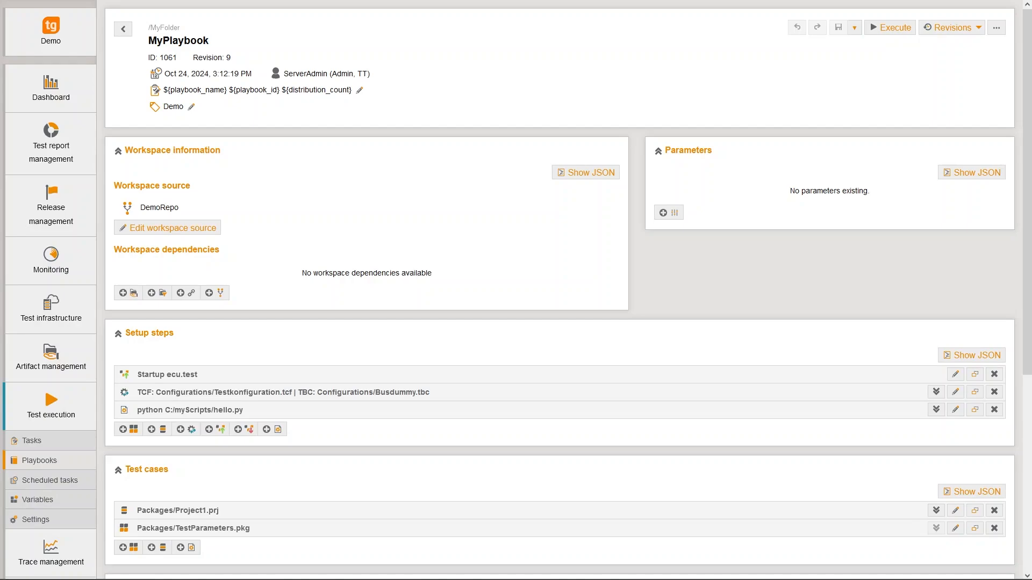
- Create execution tasks from the playbook, cloned on all currently matching test resources, and check task MyPlaybook 1061 2/2 in the task list
left_click(893, 29)
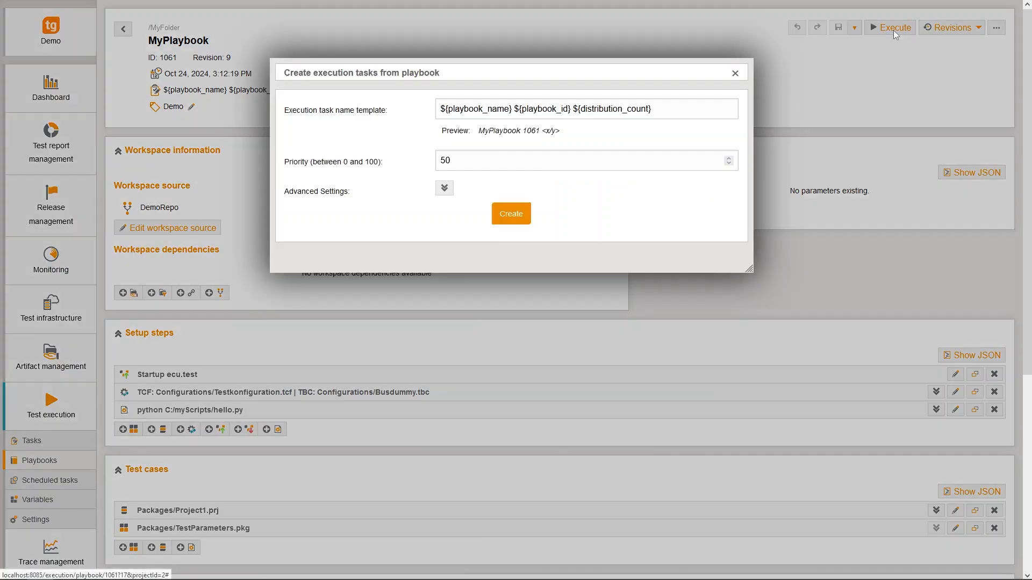
left_click(445, 189)
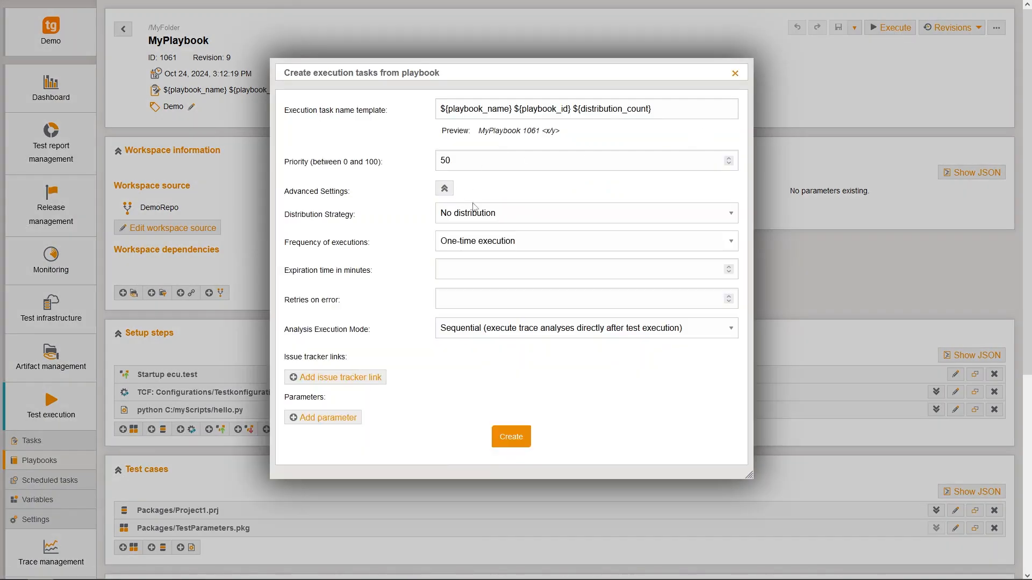
left_click(483, 217)
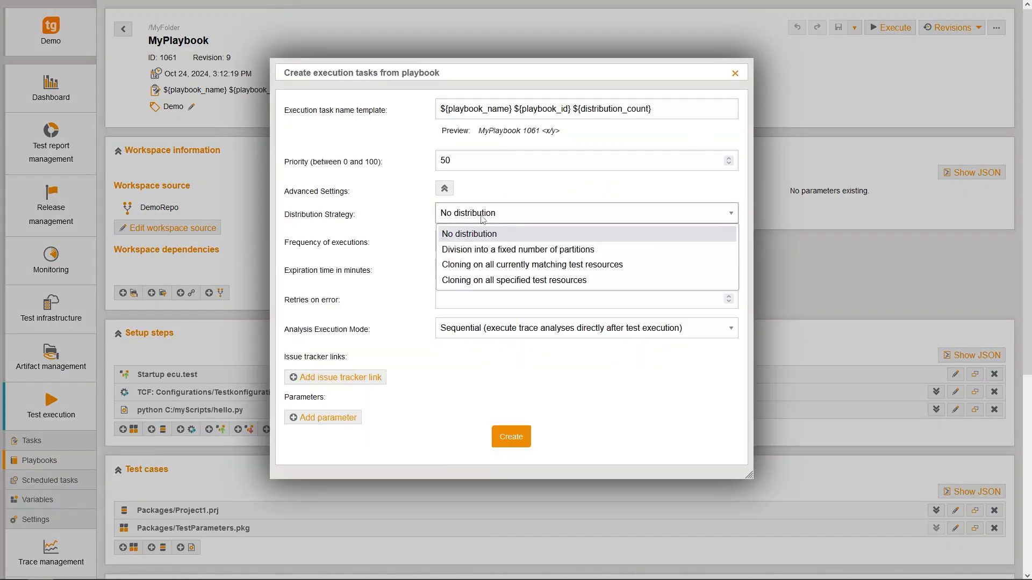
left_click(486, 269)
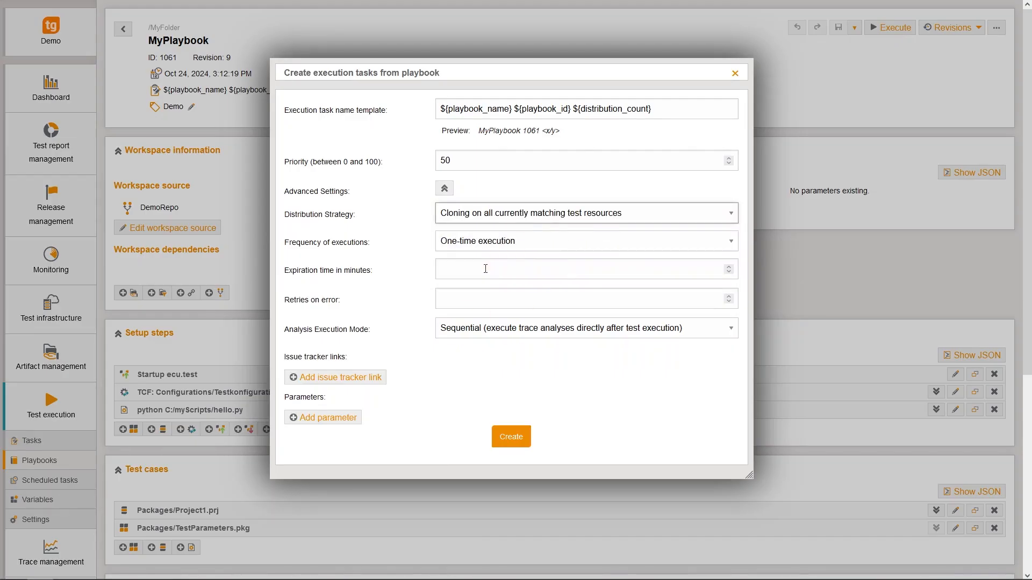
left_click(524, 442)
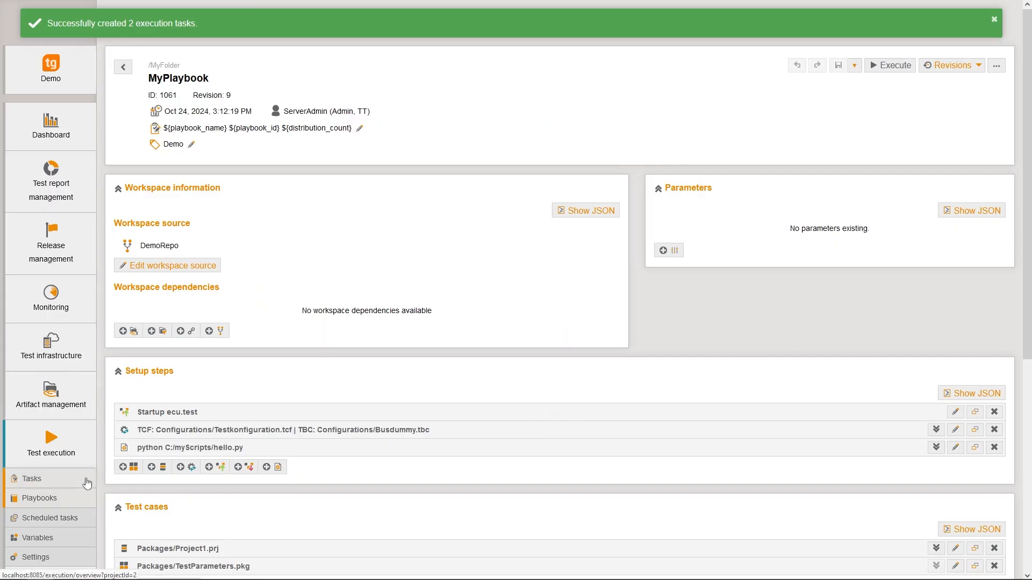
left_click(80, 483)
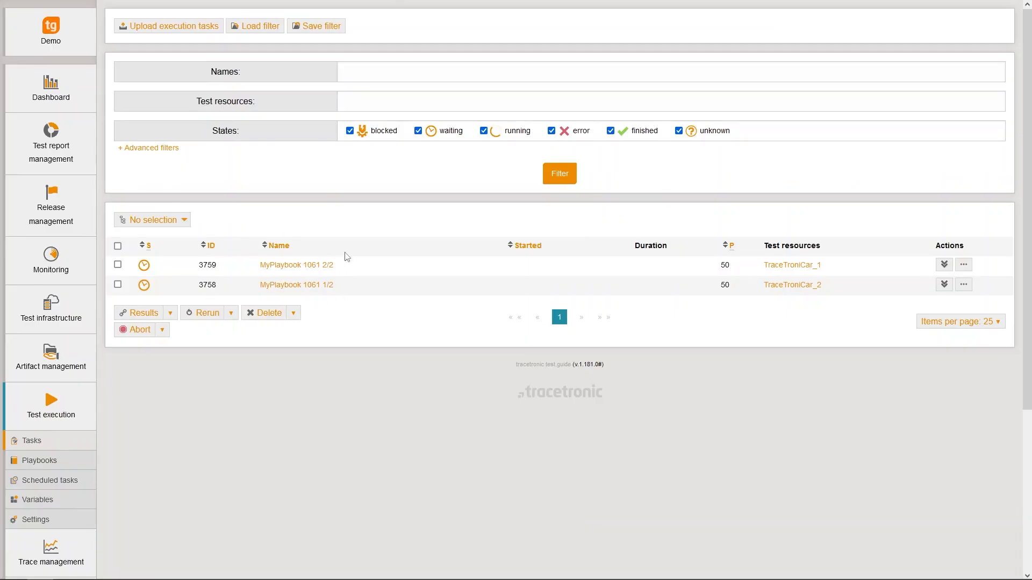
left_click(317, 265)
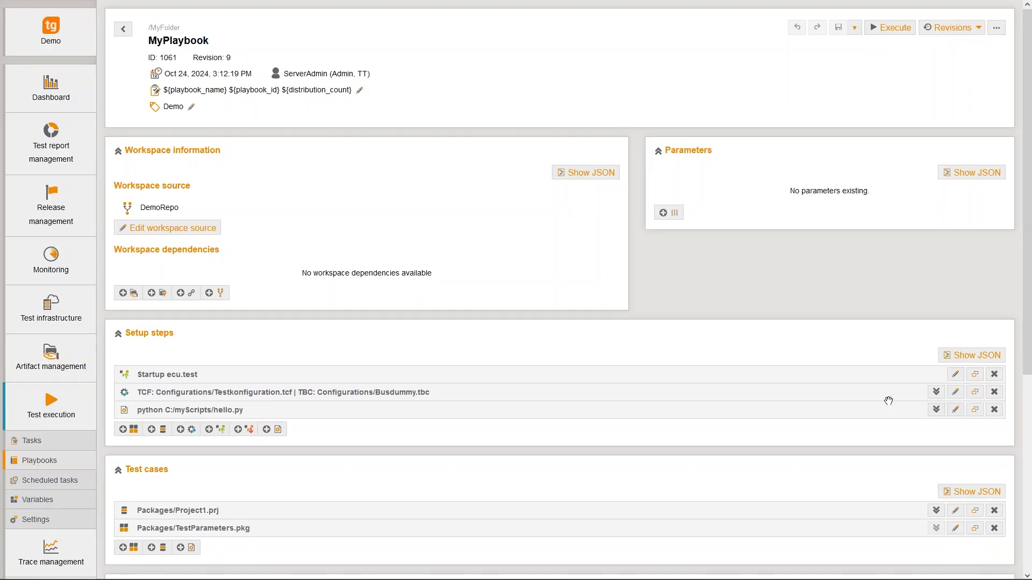
- Begin a new execution of the playbook with the distribution strategy Cloning on all specified test resources
left_click(889, 28)
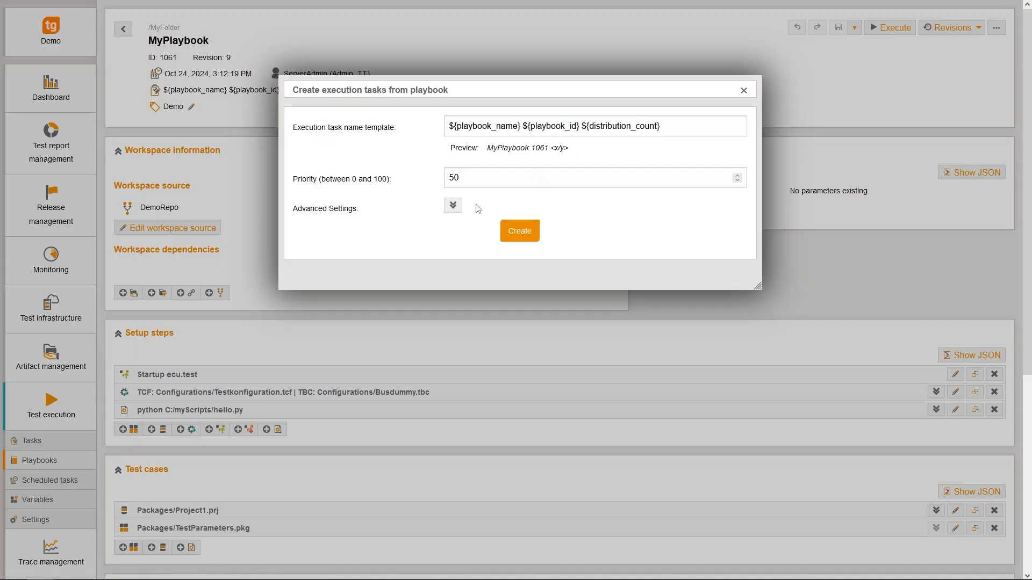
left_click(454, 206)
left_click(465, 232)
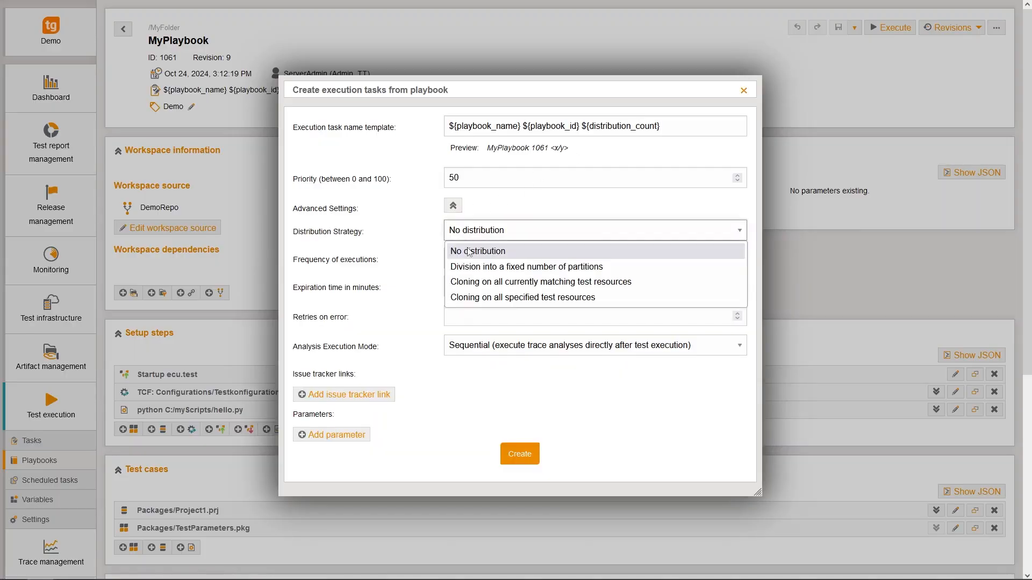
left_click(473, 297)
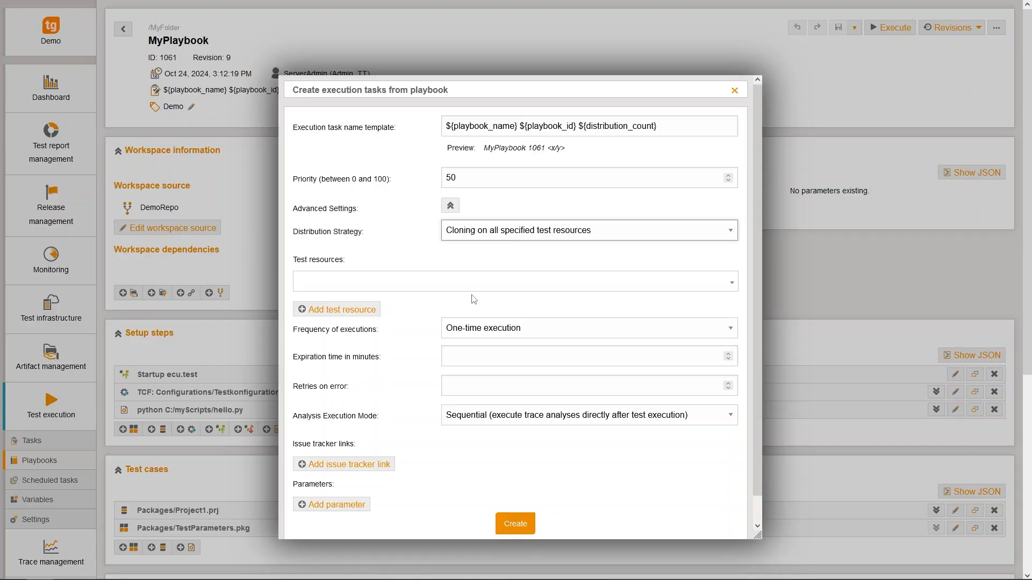
- Assign test resources TT/Level_1/Room_101/TraceTroniCar_1/PC1 and TT/Level_1/Room_101/TraceTroniCar_2/PC1, create the execution tasks and view the task list
left_click(472, 290)
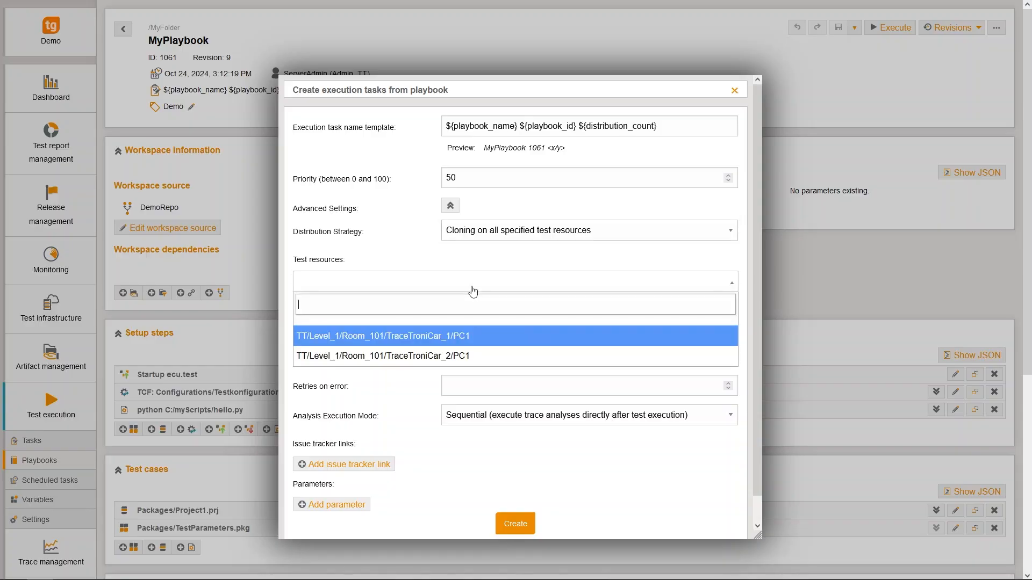
left_click(462, 337)
left_click(371, 310)
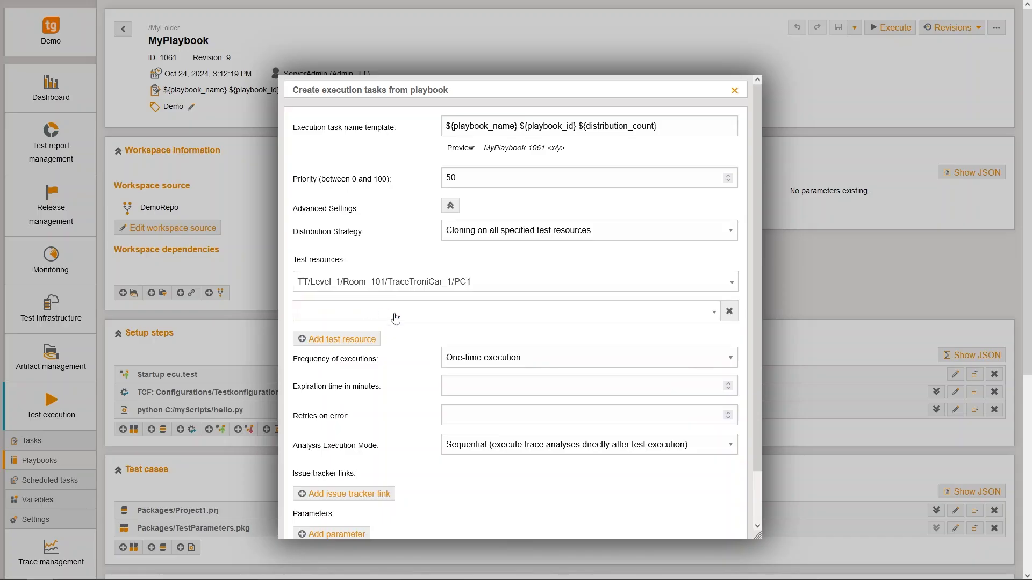
left_click(396, 317)
left_click(404, 384)
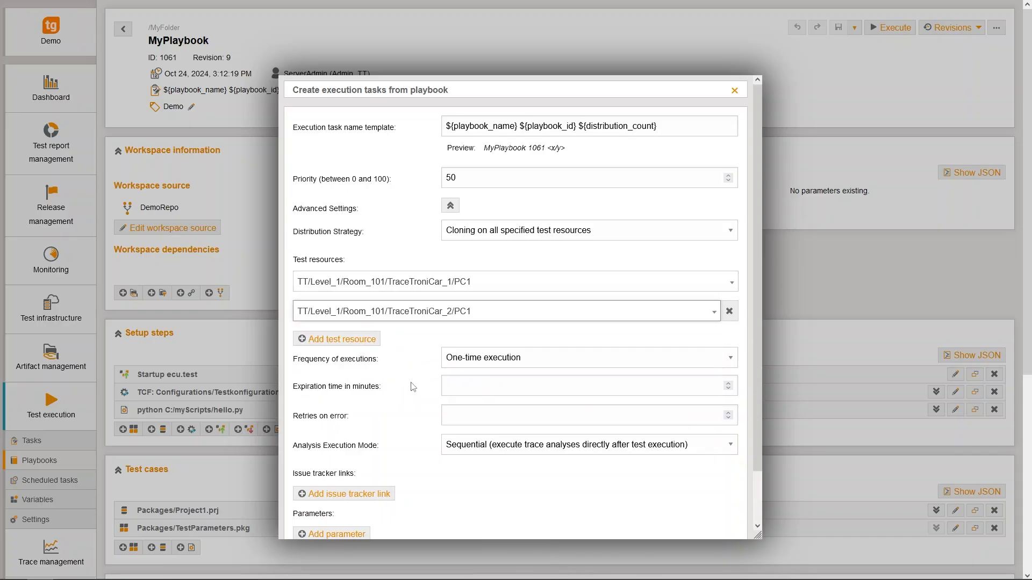
scroll(417, 395, "down", 1)
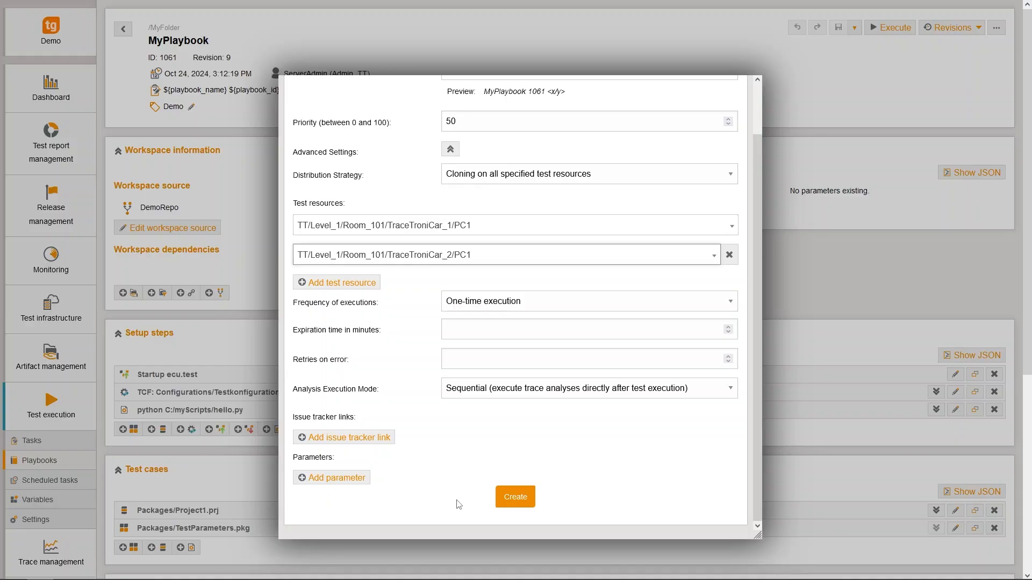
left_click(511, 504)
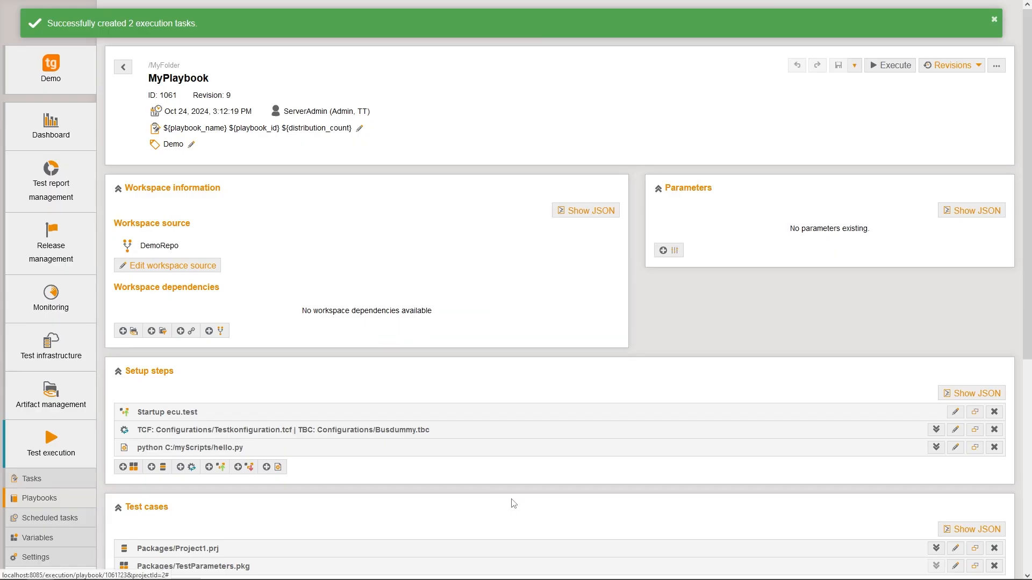
left_click(74, 478)
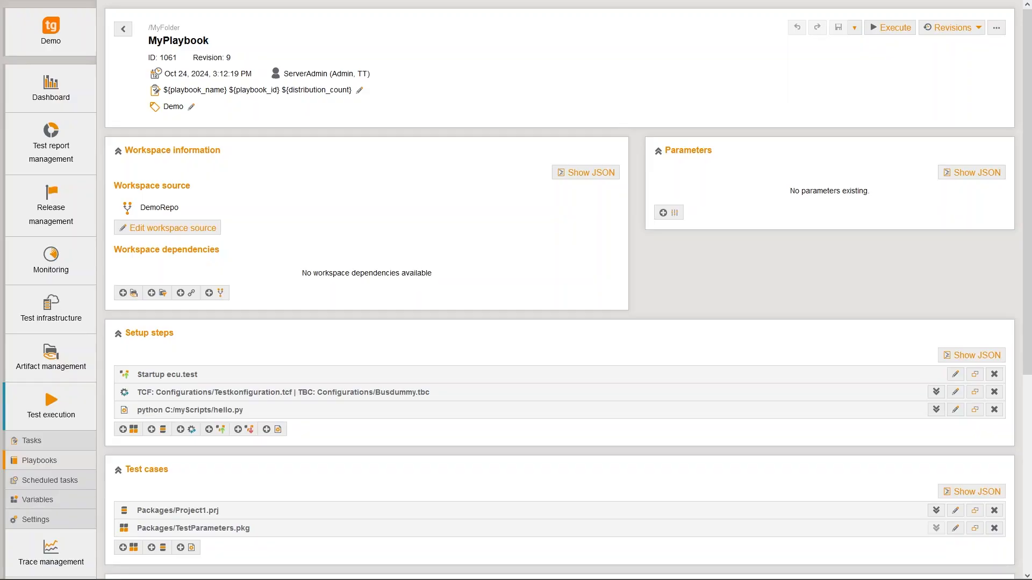
- Set up a recurring execution of the playbook with the cron expression 30 1 * * *
left_click(903, 28)
left_click(458, 218)
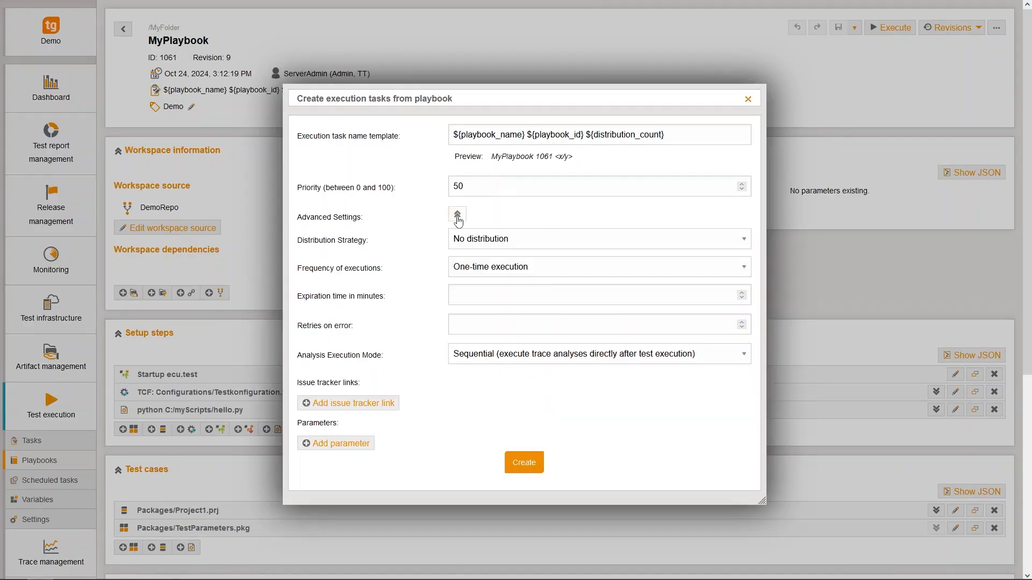
left_click(472, 268)
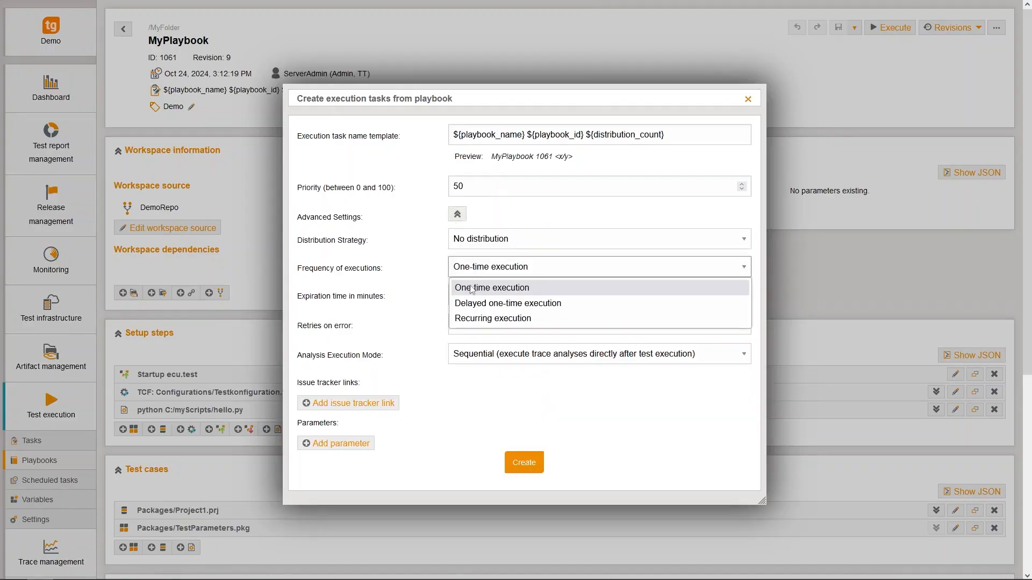
left_click(473, 318)
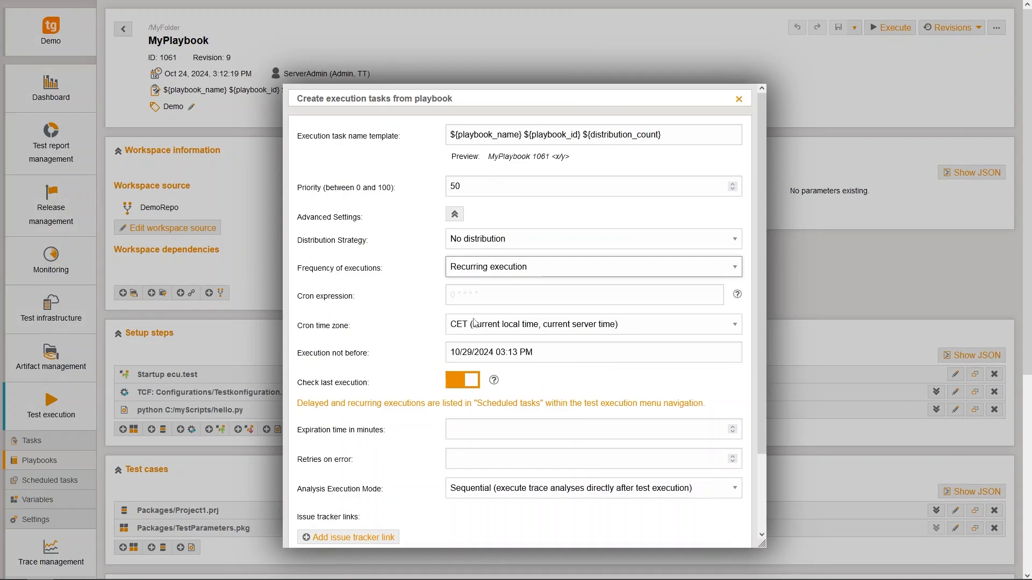
left_click(482, 292)
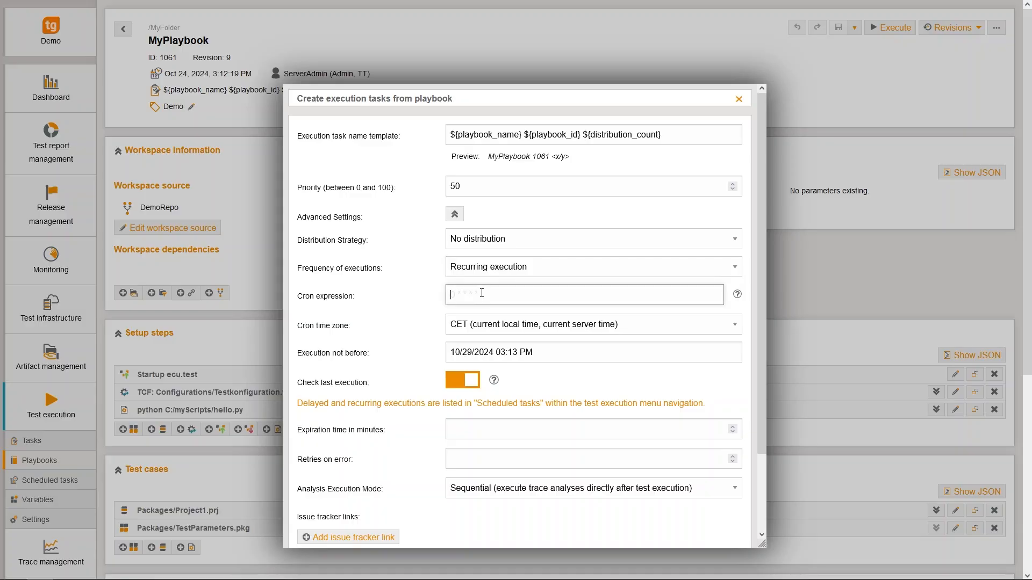
type("30 1 * * *")
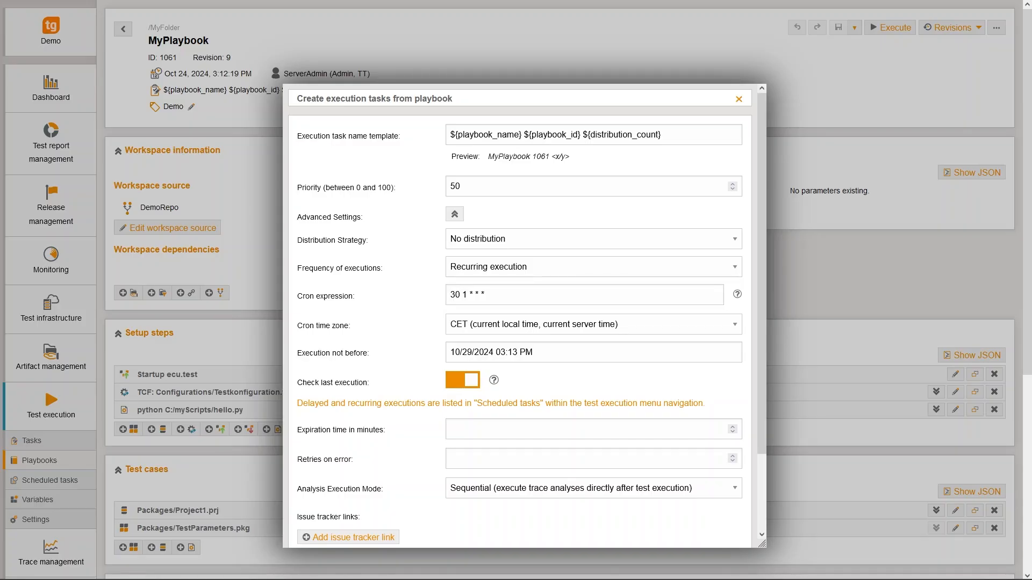
- Use CET as the cron time zone, leave the check of the last execution enabled, and create the recurring execution
left_click(700, 327)
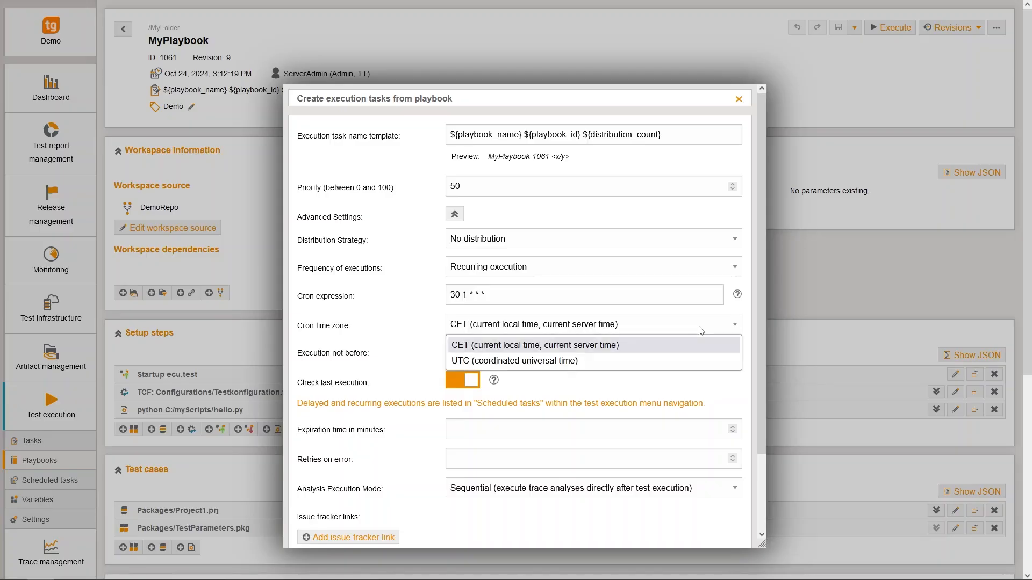
left_click(696, 345)
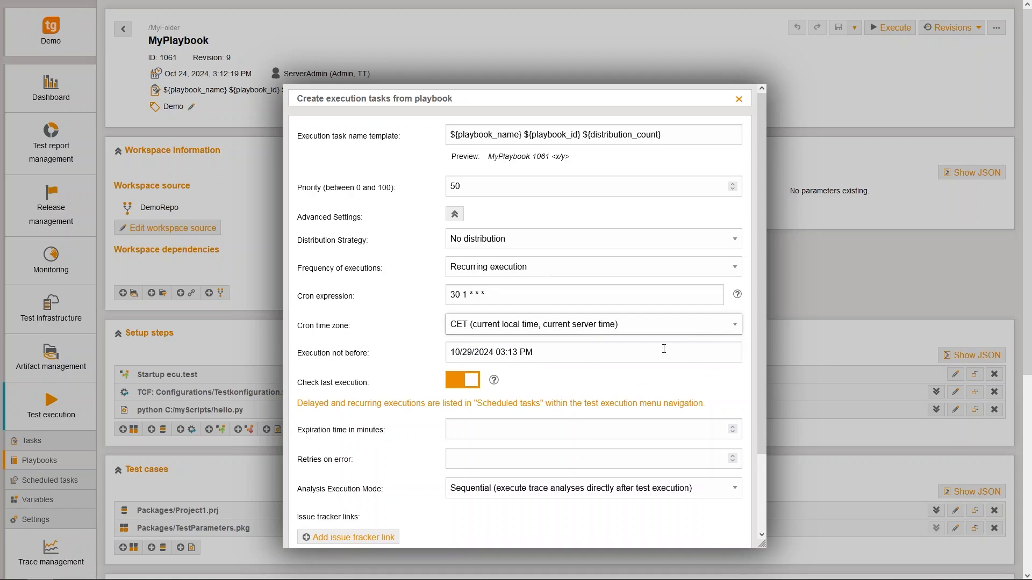
left_click(556, 349)
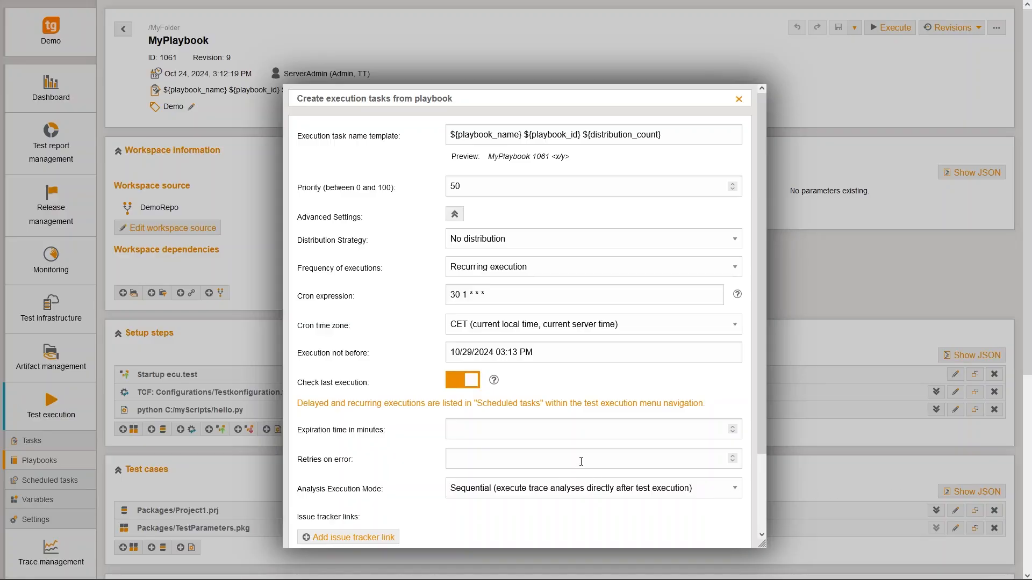
left_click(470, 386)
left_click(470, 387)
scroll(522, 388, "down", 4)
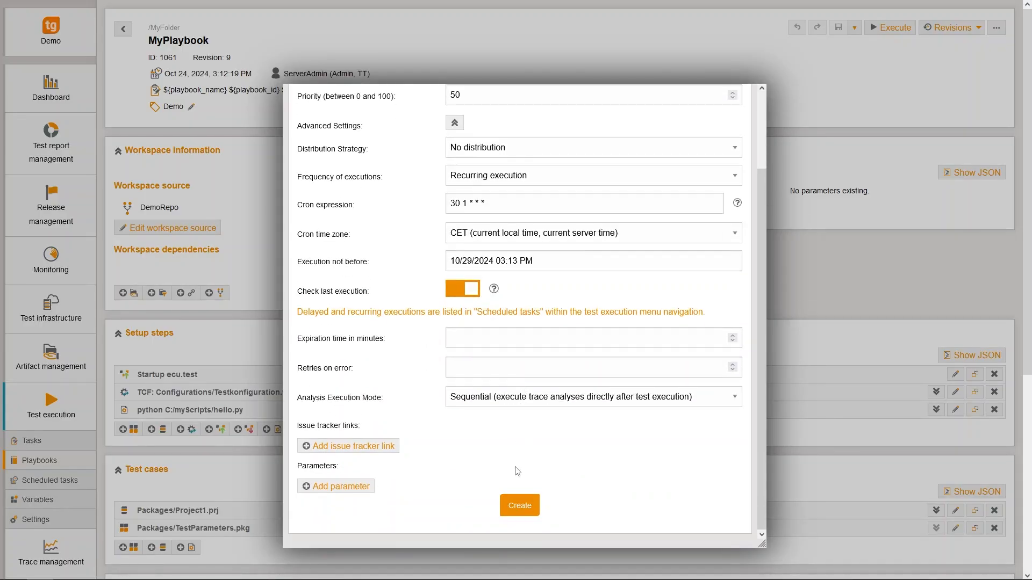
left_click(520, 503)
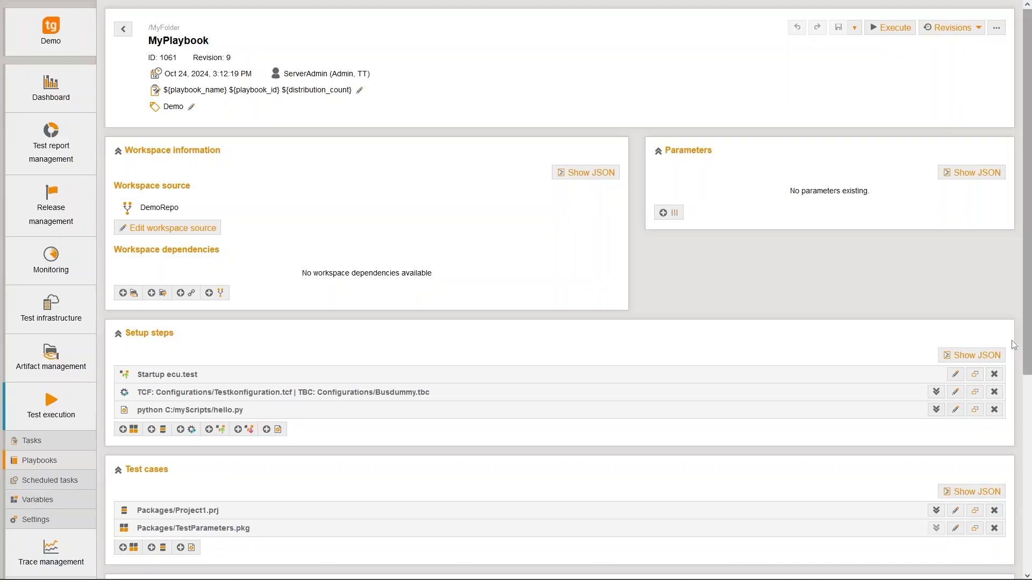
- Create a delayed one-time execution of the playbook for 10/29/2024 03:30 PM
left_click(879, 29)
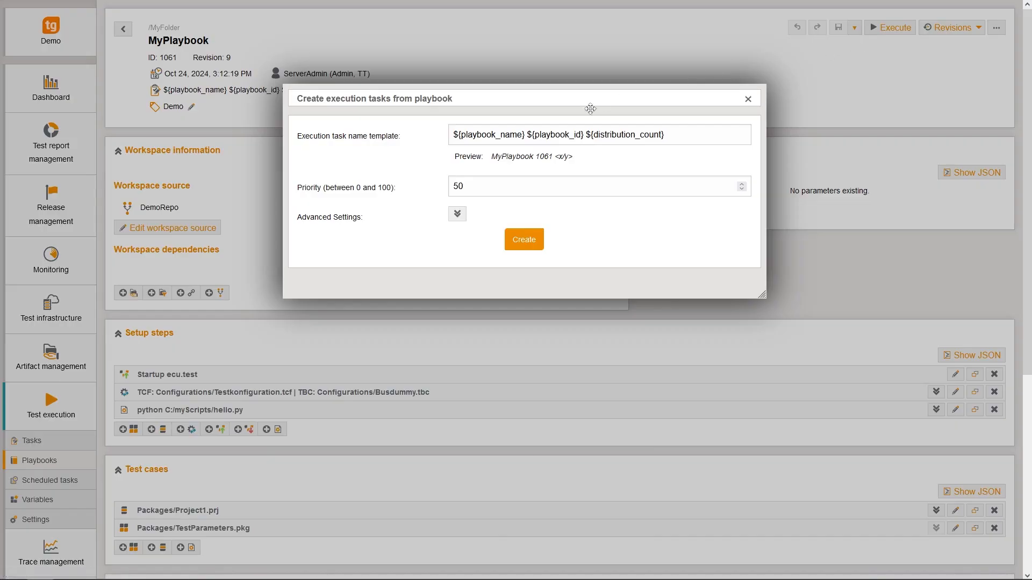
left_click(457, 214)
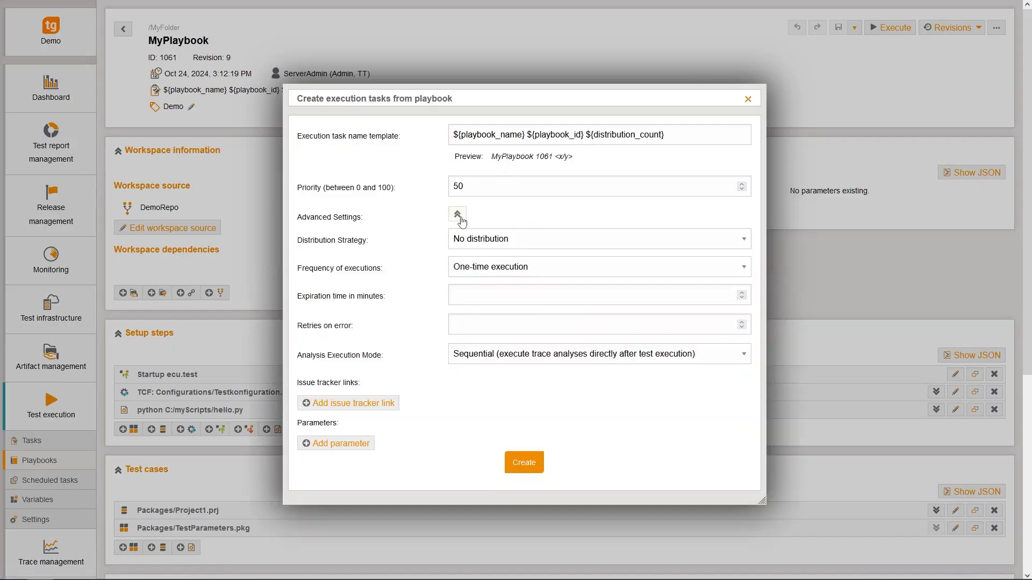
left_click(471, 265)
left_click(470, 304)
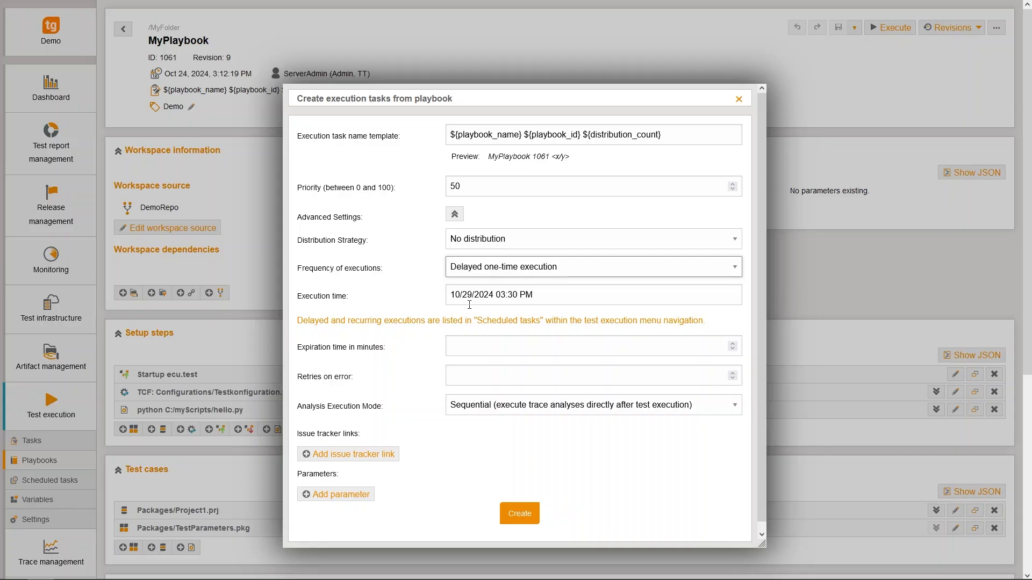
left_click(516, 299)
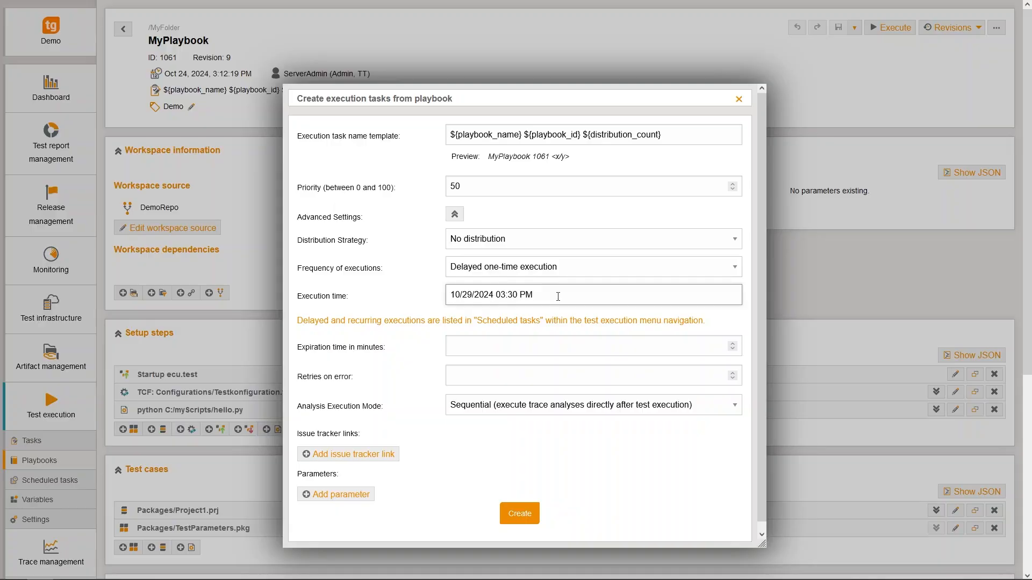
left_click(520, 513)
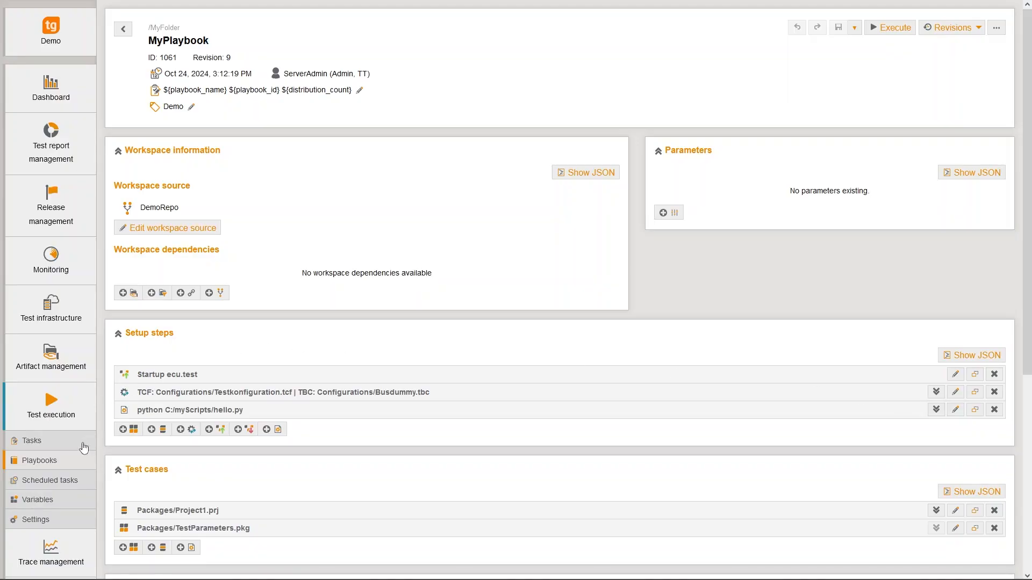
- List the scheduled playbook executions, including the completed ones
left_click(60, 484)
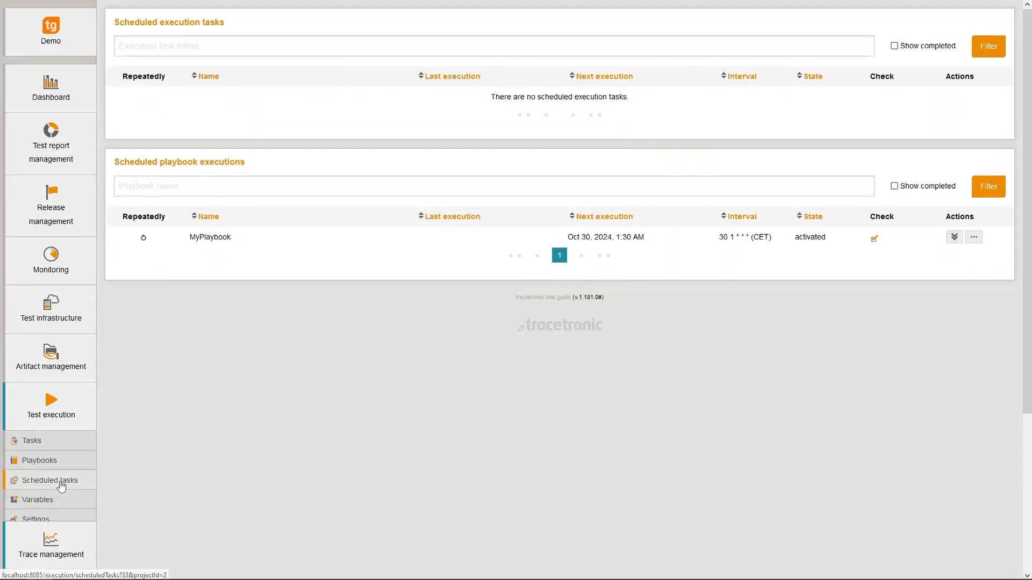
left_click(895, 187)
left_click(988, 187)
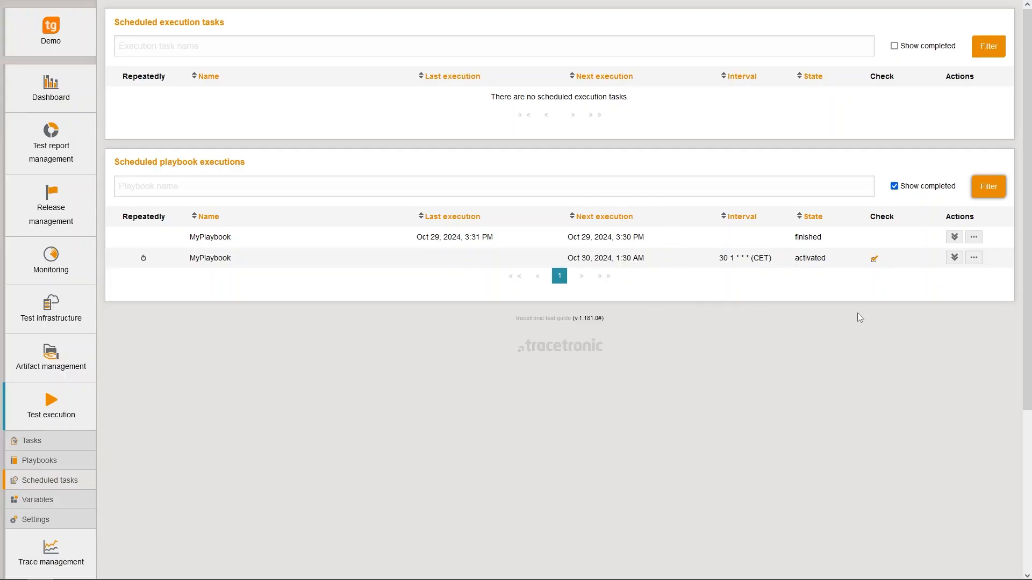
- Review the editable settings of the recurring MyPlaybook schedule and close them without changes
left_click(979, 259)
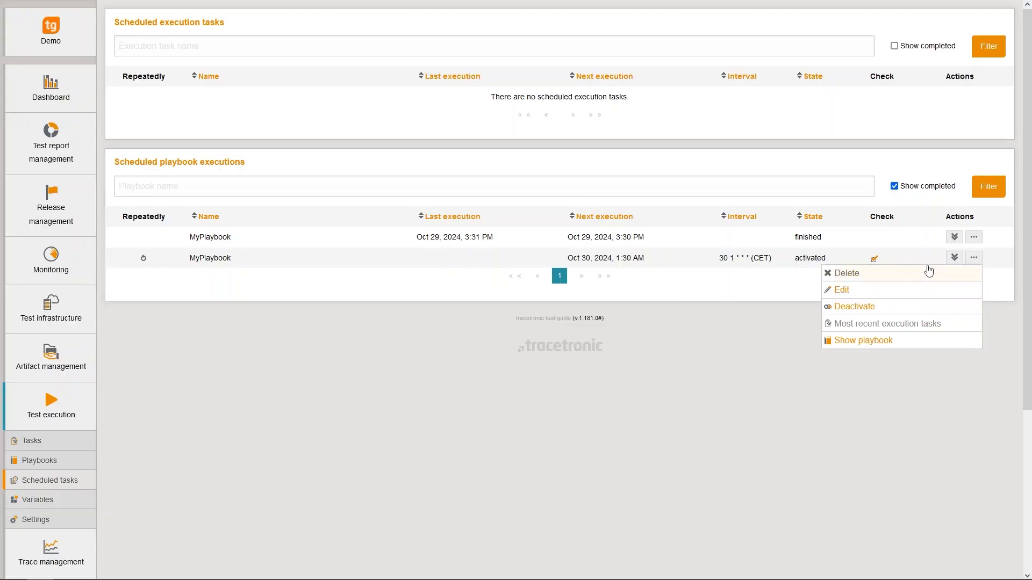
left_click(855, 291)
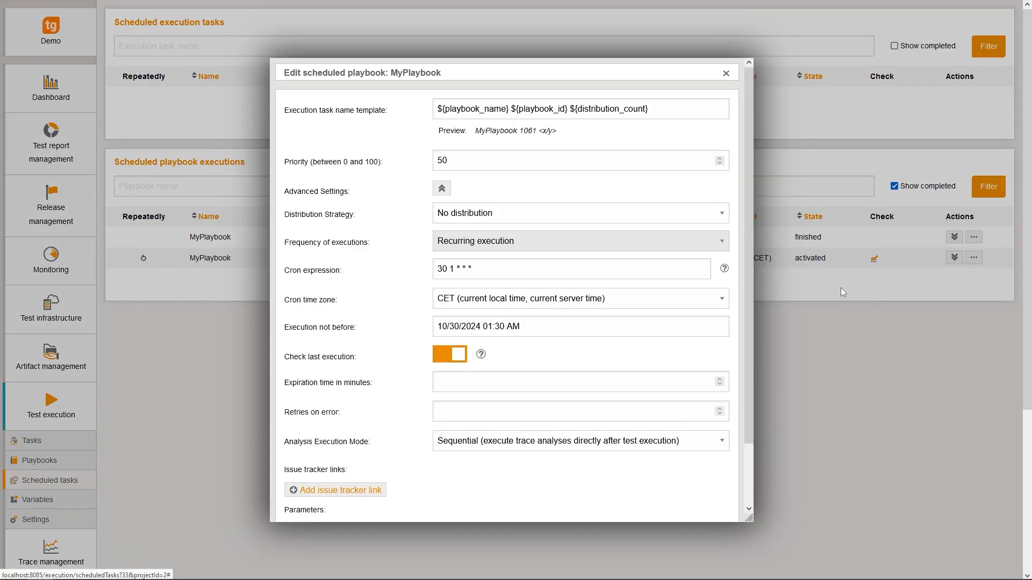
left_click(726, 73)
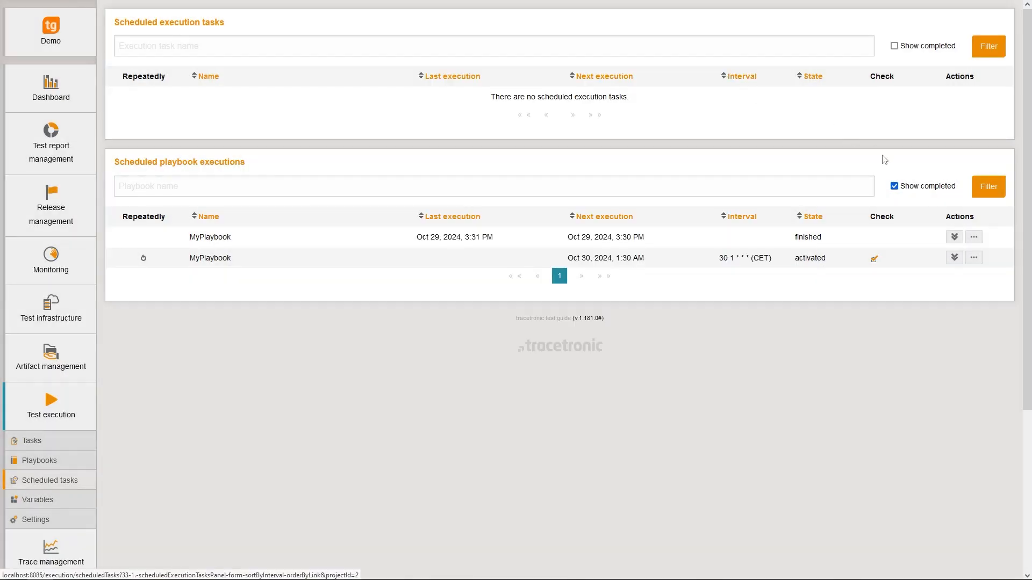
- Delete the finished one-time MyPlaybook execution from the scheduled playbook executions
left_click(974, 237)
left_click(928, 257)
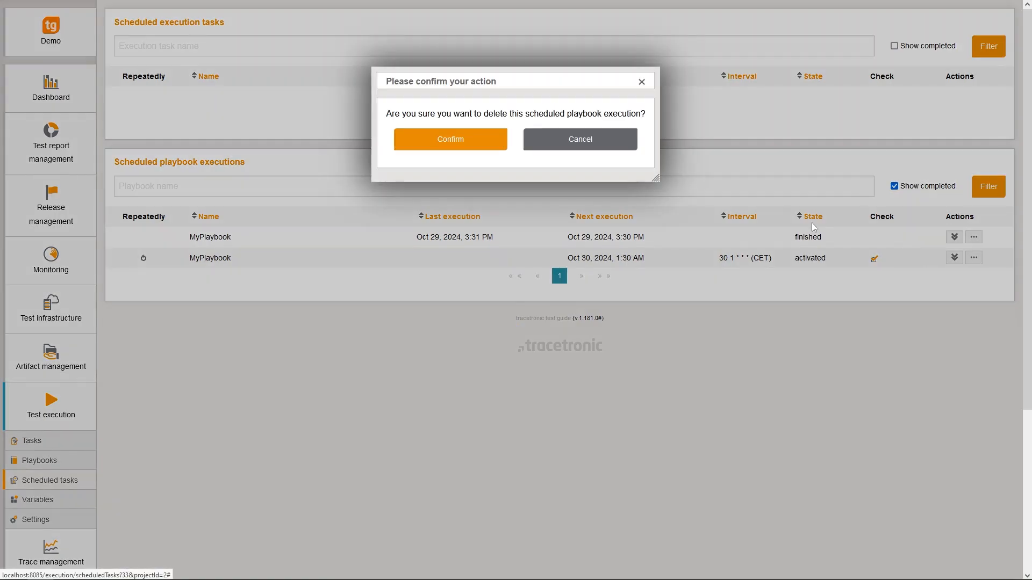
left_click(485, 141)
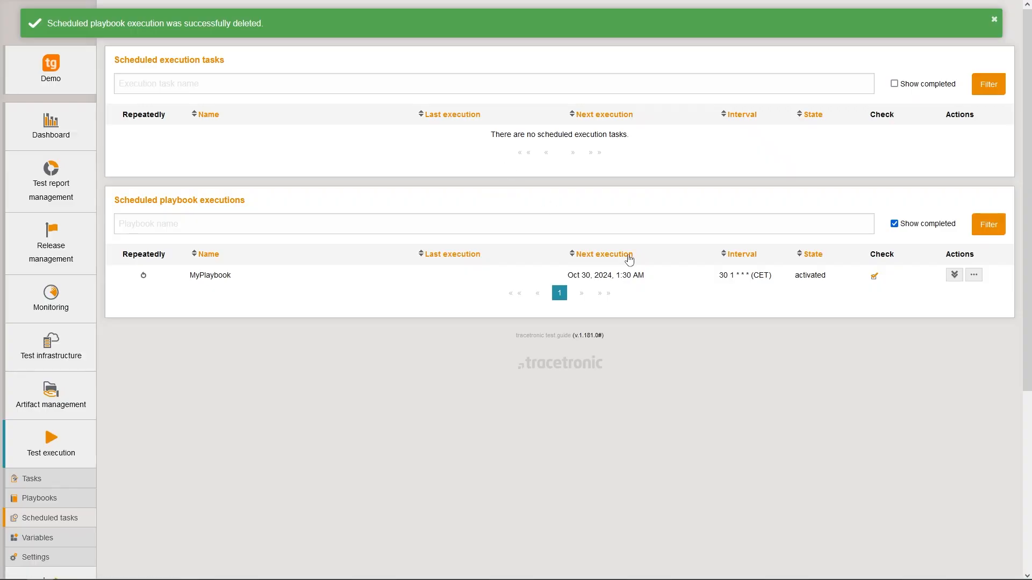